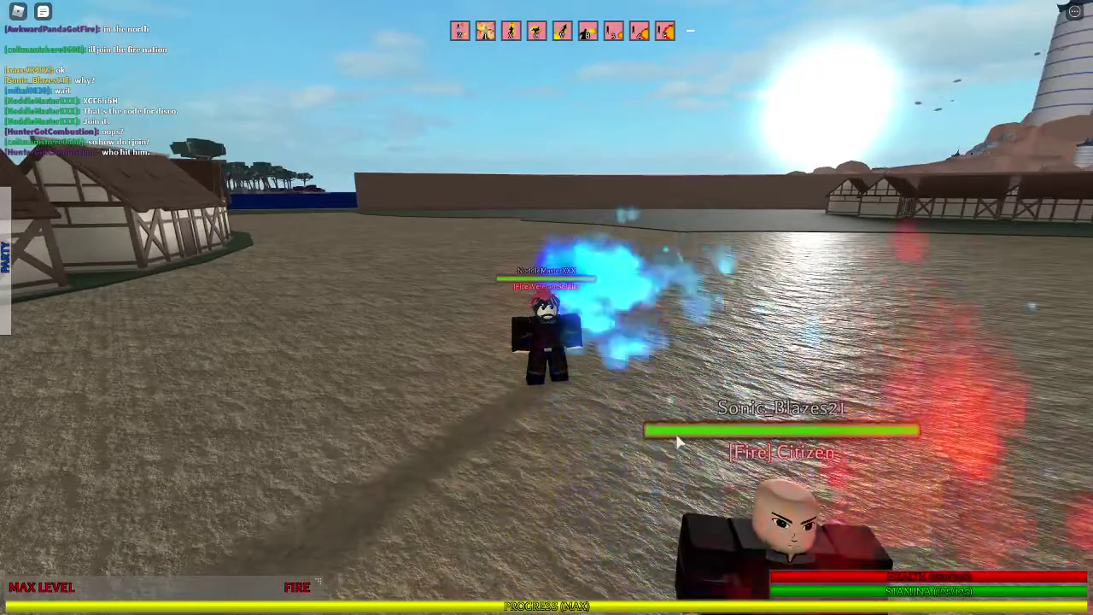
# - Run the character toward the pagoda, turning the camera between the houses, harbour wall and pagoda
pyautogui.press('d')
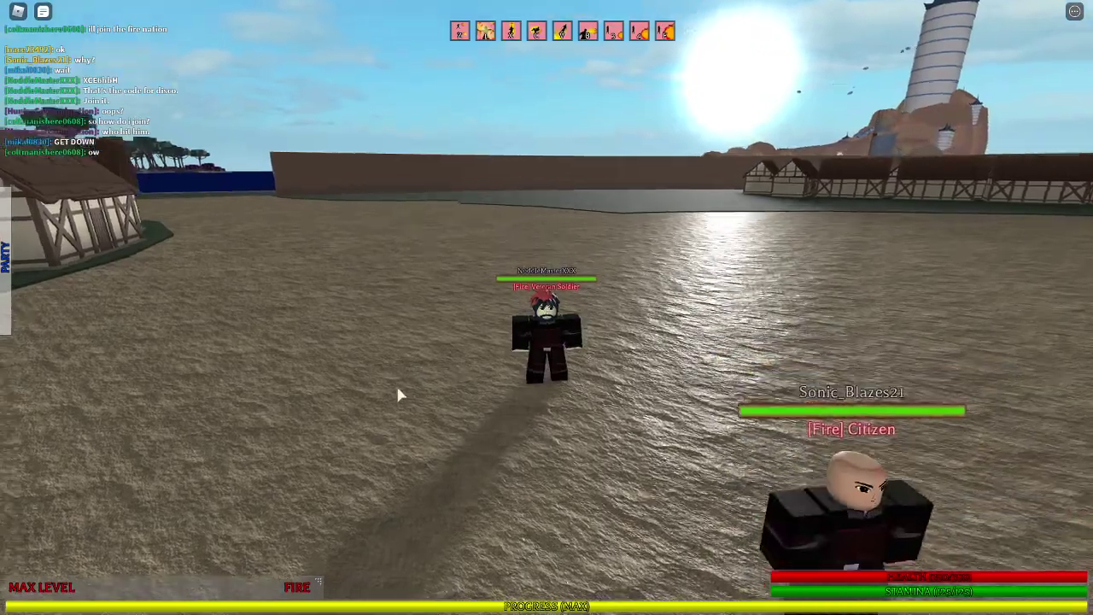
pyautogui.rightClick(395, 384)
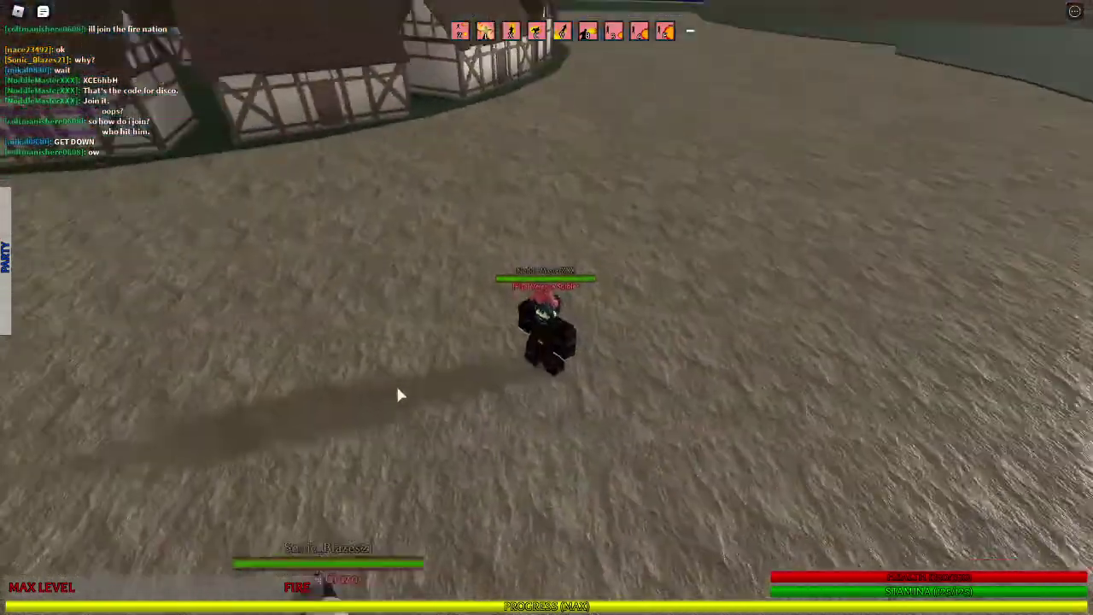
pyautogui.rightClick(398, 389)
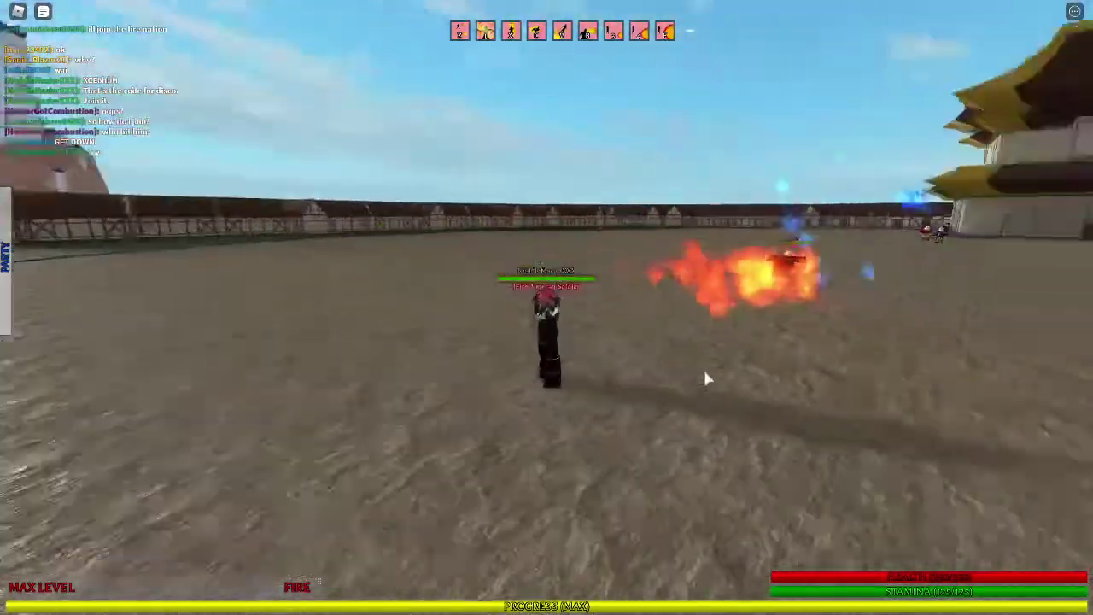
pyautogui.rightClick(705, 378)
pyautogui.press('w')
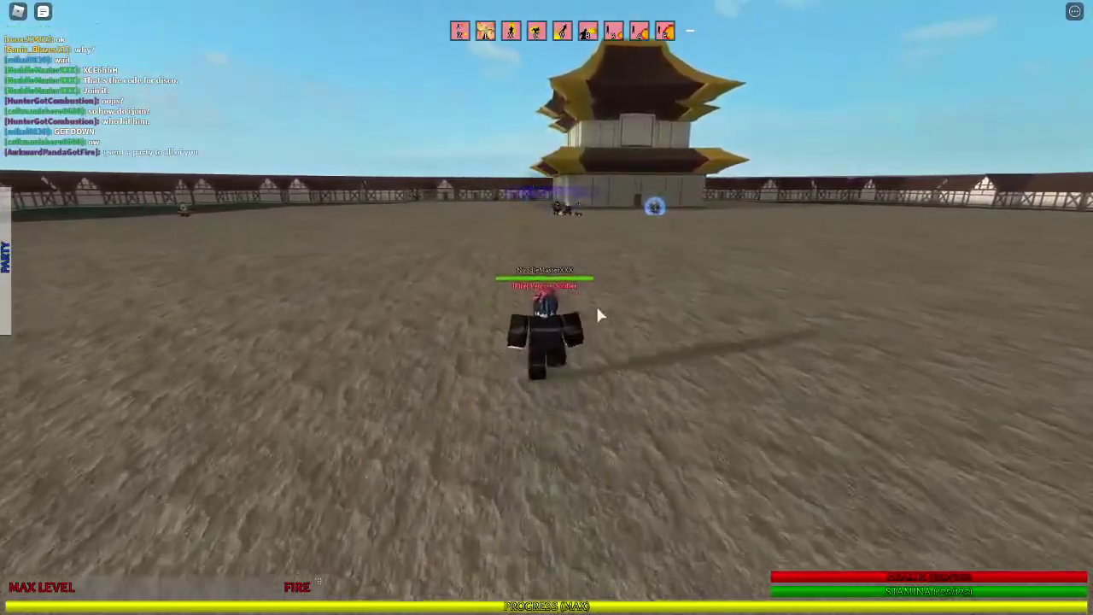
pyautogui.rightClick(597, 310)
pyautogui.rightClick(598, 316)
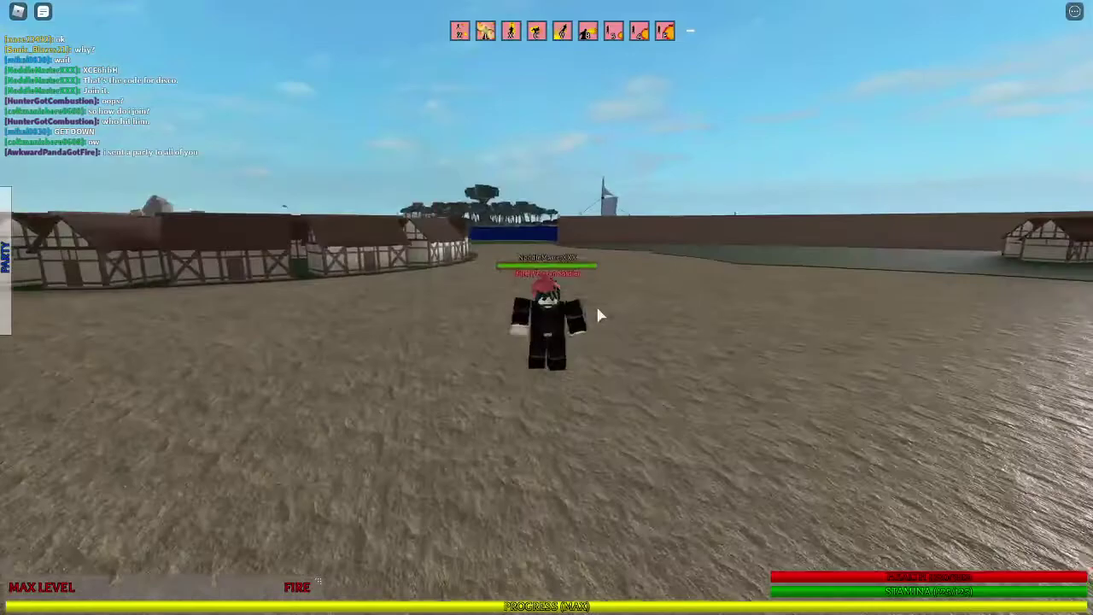
pyautogui.rightClick(599, 316)
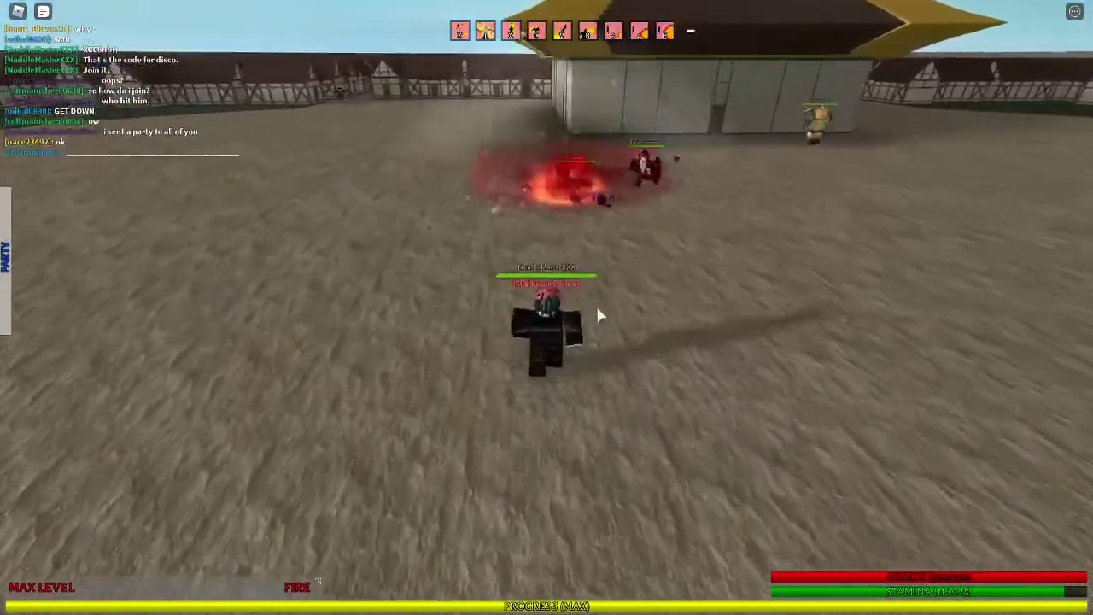
pyautogui.rightClick(599, 316)
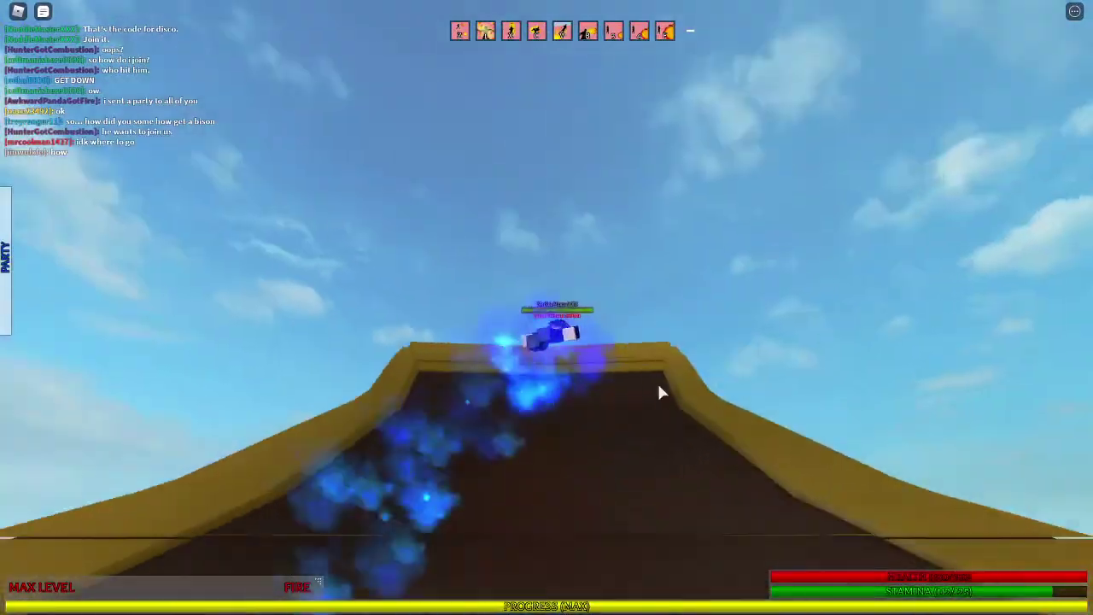
# - Enable Shift-lock, leave fullscreen, and switch to the browser's Fire Nation group page
pyautogui.press('shift')
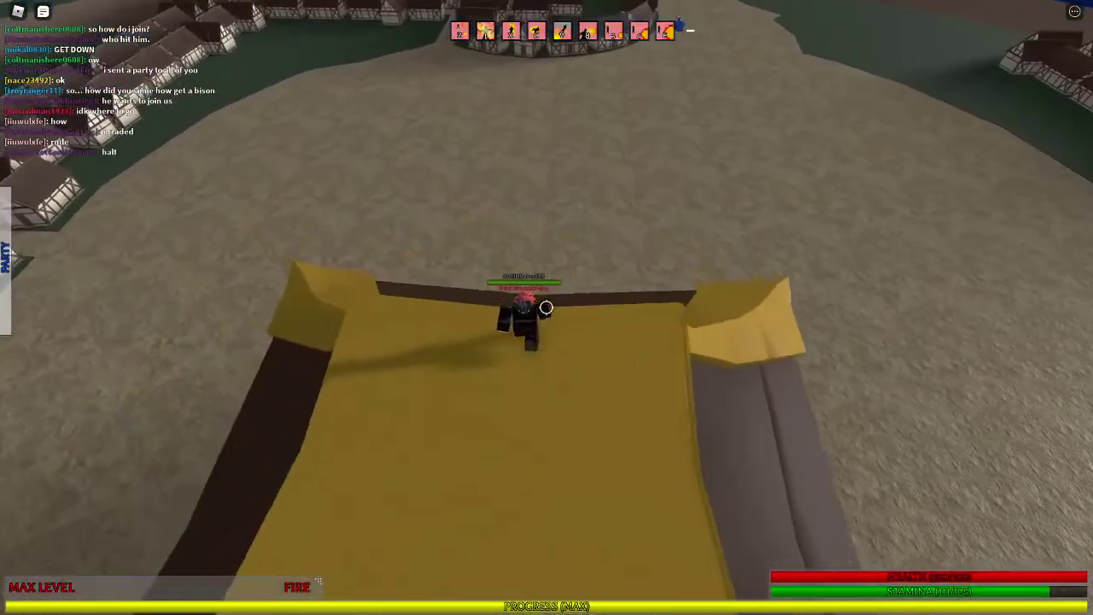
pyautogui.press('F11')
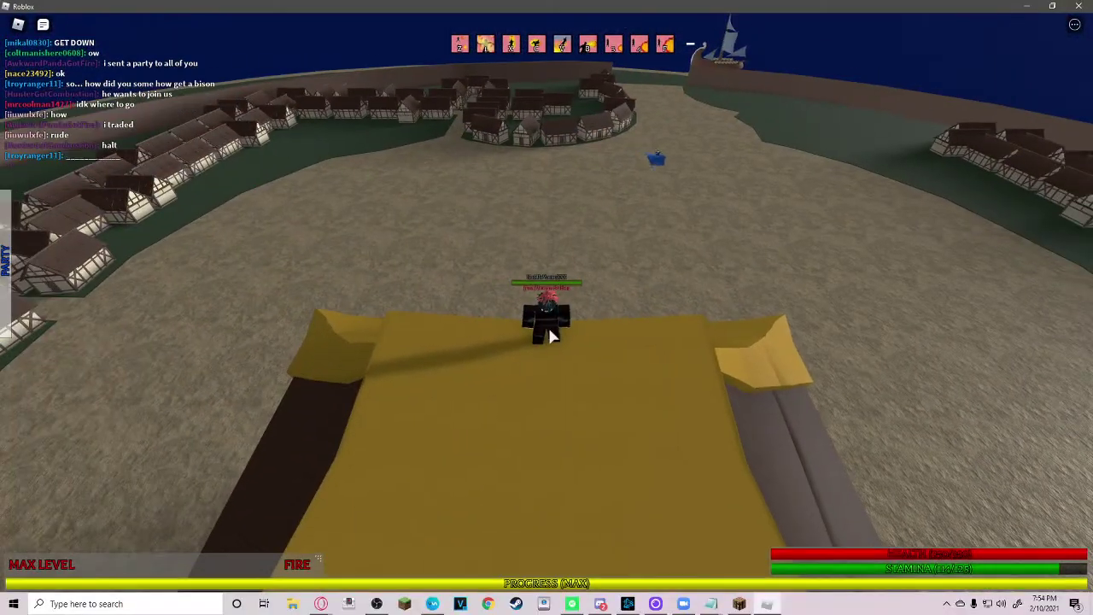
pyautogui.hotkey('alt', 'Tab')
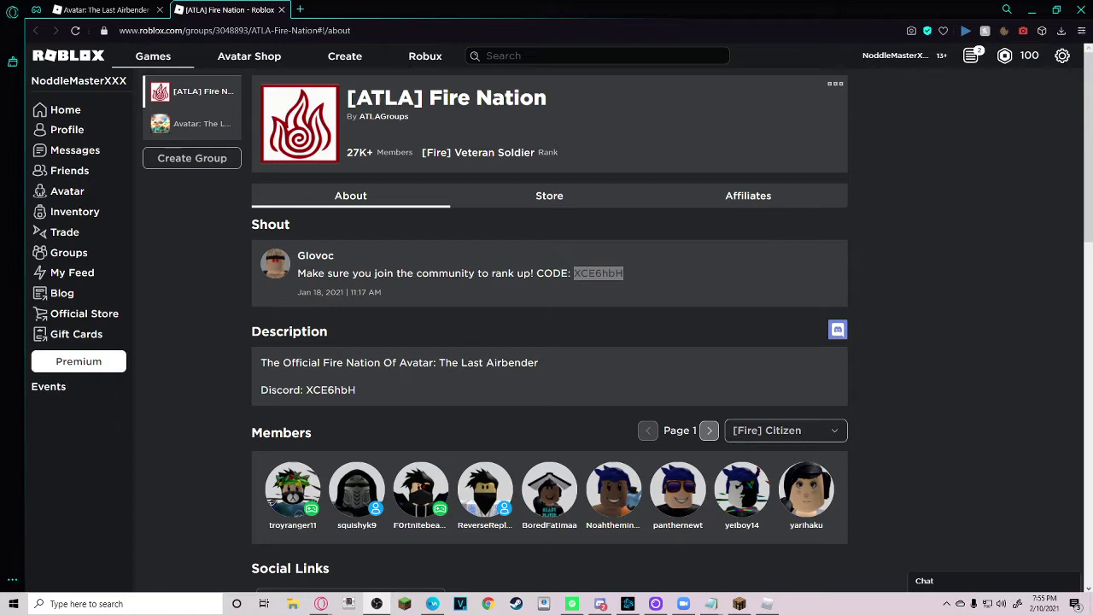
pyautogui.click(136, 9)
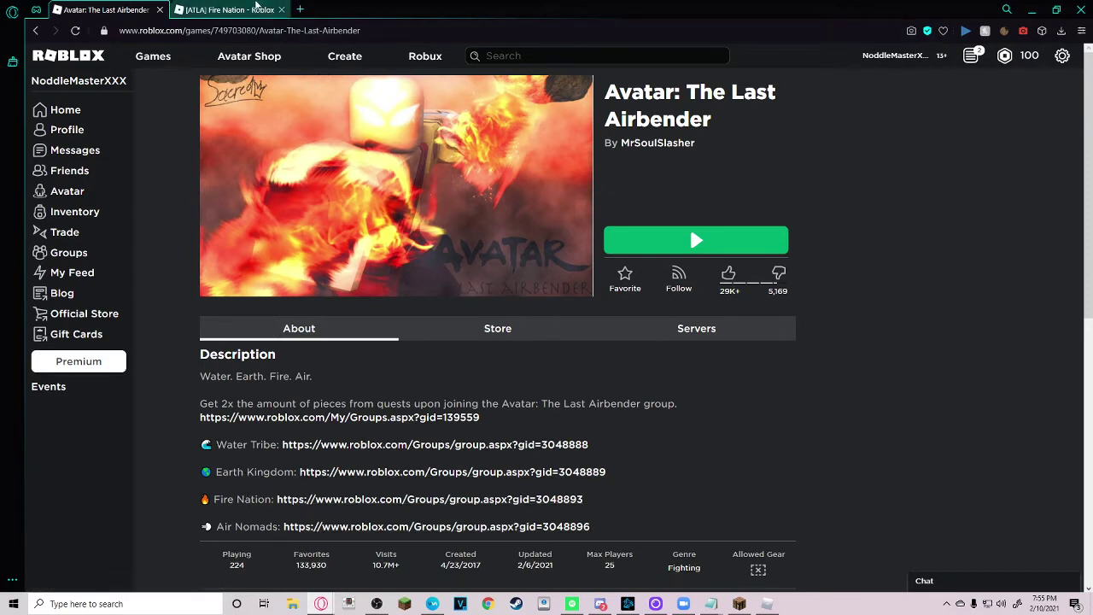
pyautogui.hotkey('ctrl', 'Tab')
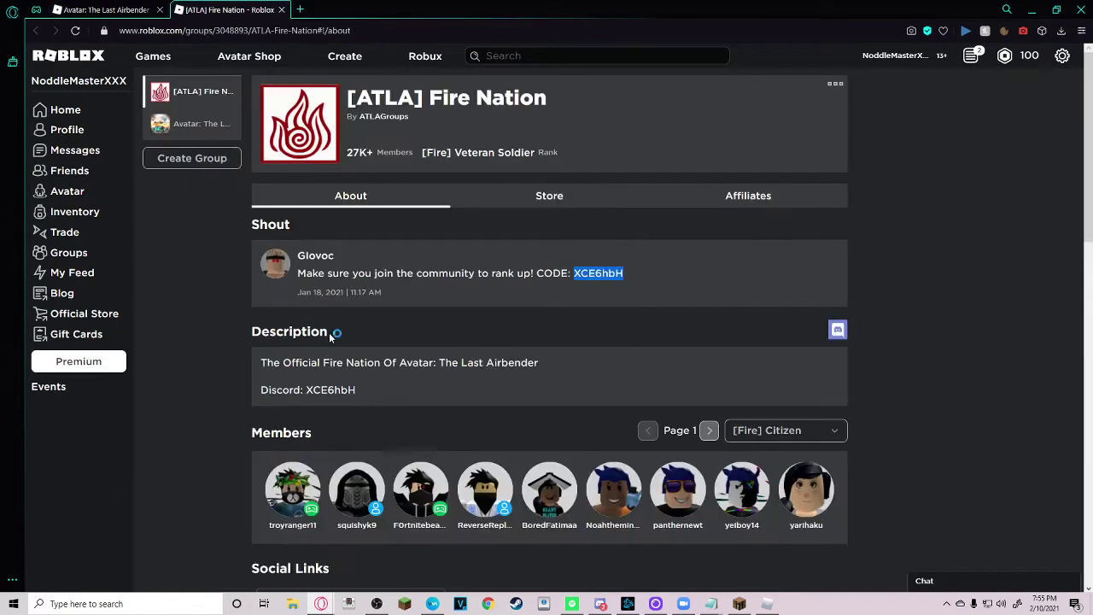
pyautogui.click(489, 265)
pyautogui.moveTo(629, 271); pyautogui.dragTo(576, 270)
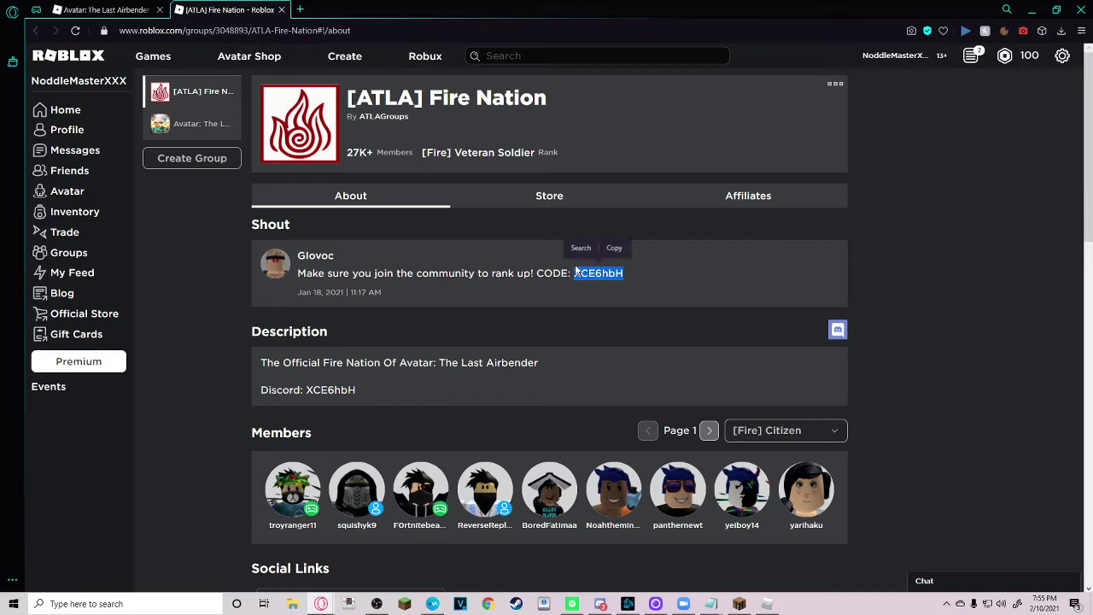
pyautogui.hotkey('ctrl', 'c')
pyautogui.click(613, 245)
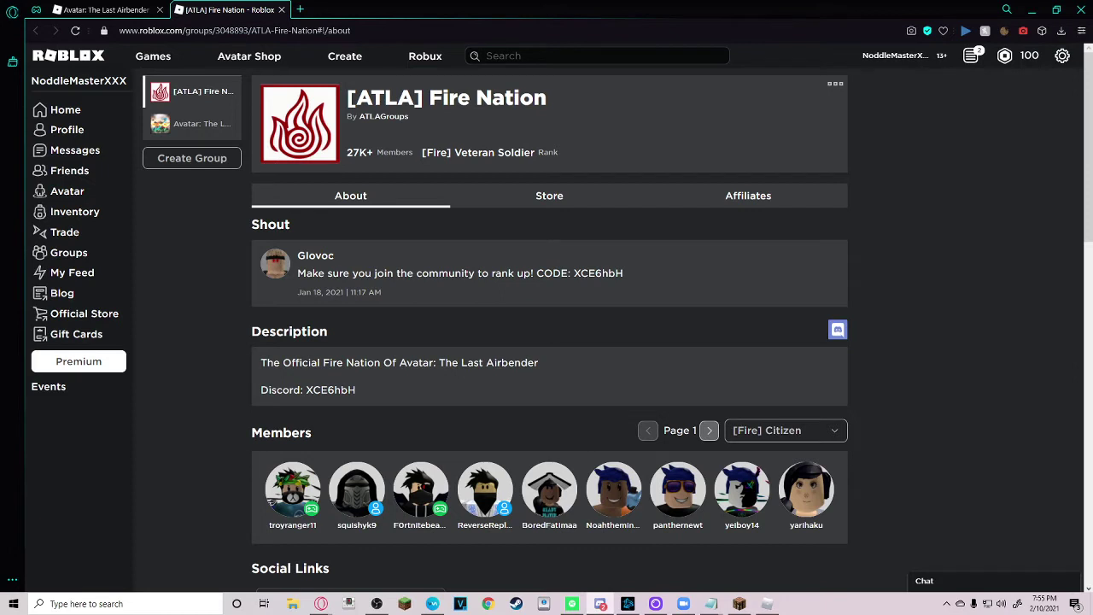
pyautogui.click(599, 604)
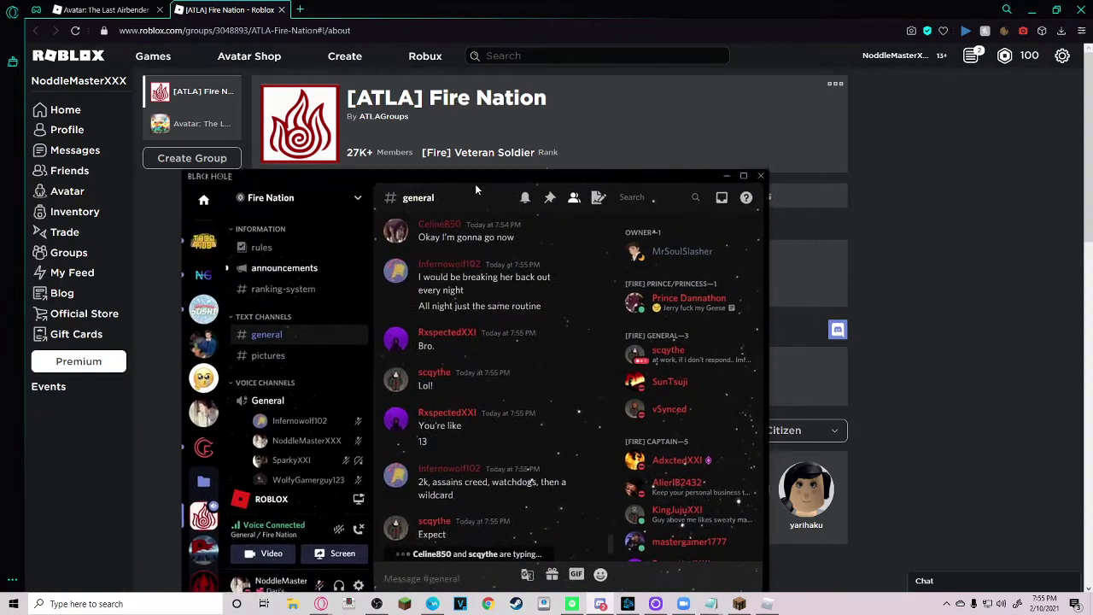
pyautogui.moveTo(474, 184)
pyautogui.mouseDown()
pyautogui.moveTo(488, 66)
pyautogui.moveTo(475, 5)
pyautogui.mouseUp()
pyautogui.press('super+Up')
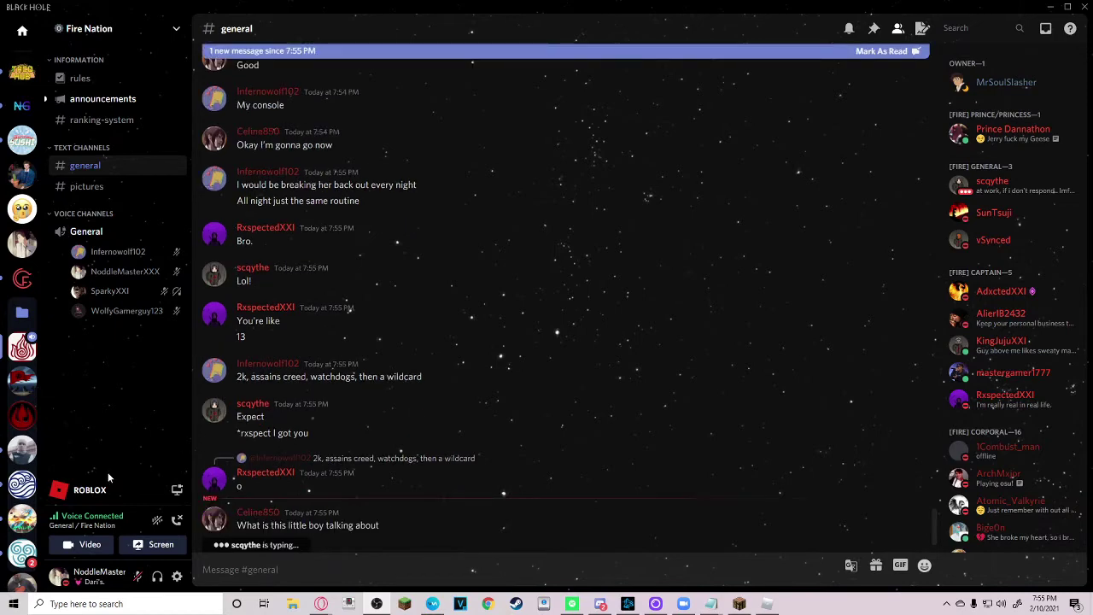
pyautogui.scroll(-5, 26, 449)
pyautogui.scroll(-5, 26, 449)
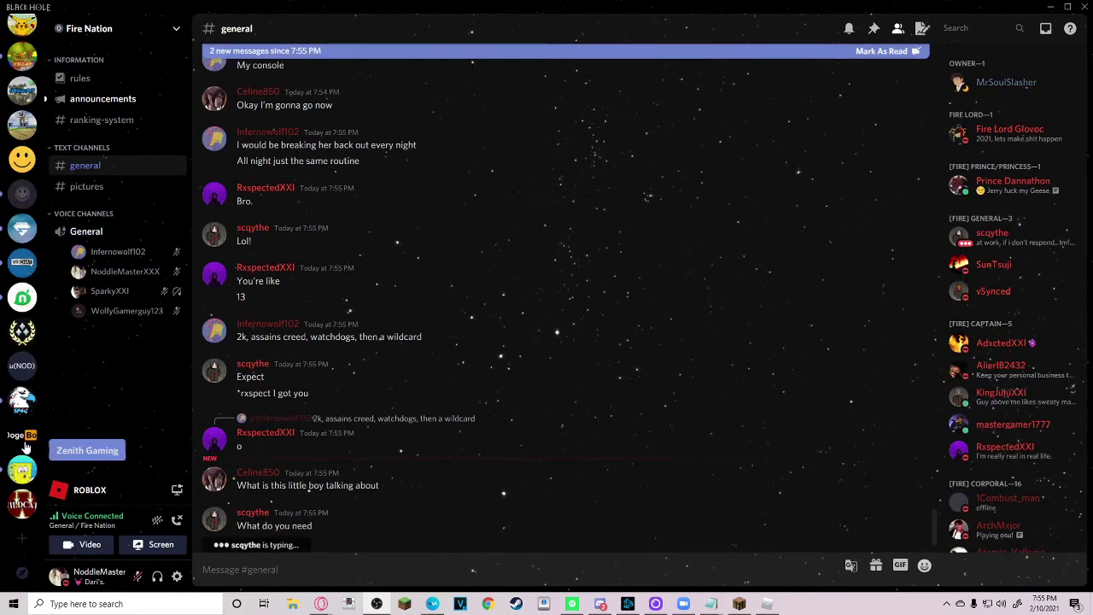
pyautogui.click(24, 539)
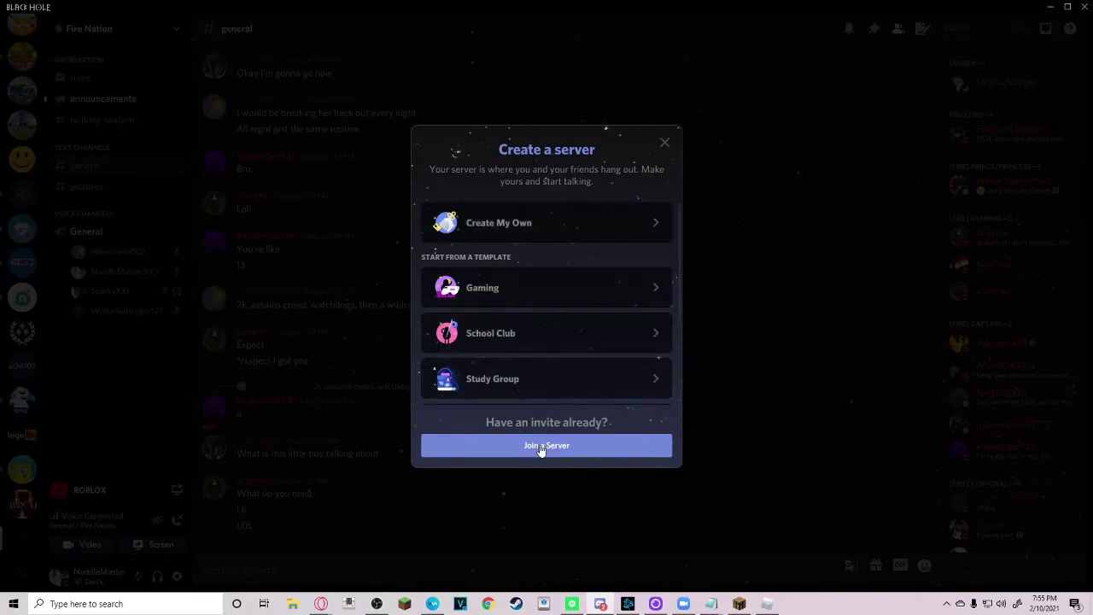
pyautogui.click(540, 445)
pyautogui.hotkey('ctrl', 'v')
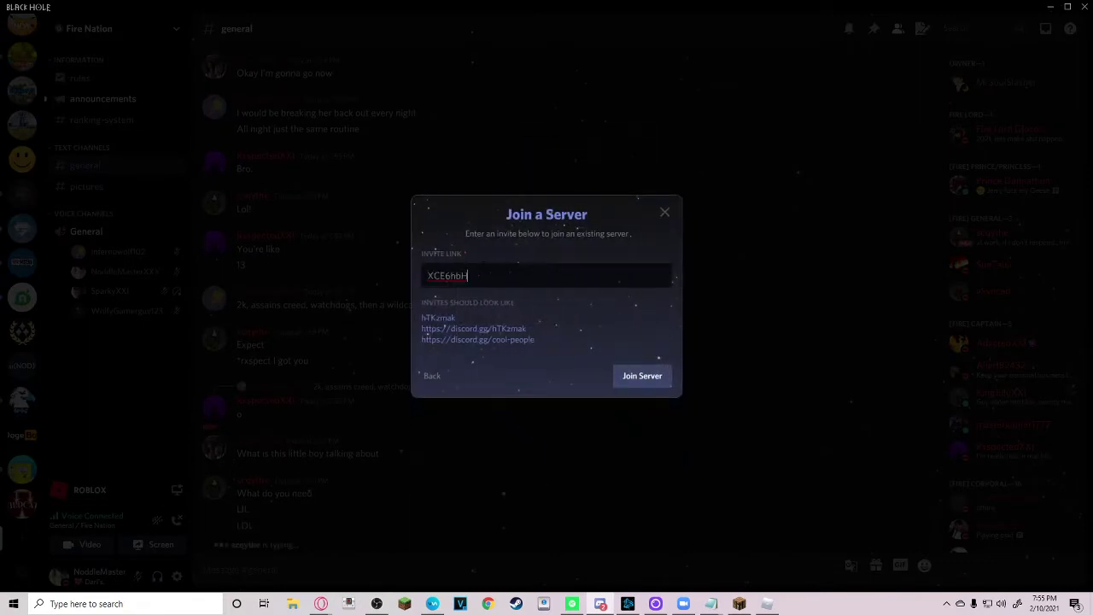
pyautogui.hotkey('ctrl', 'a')
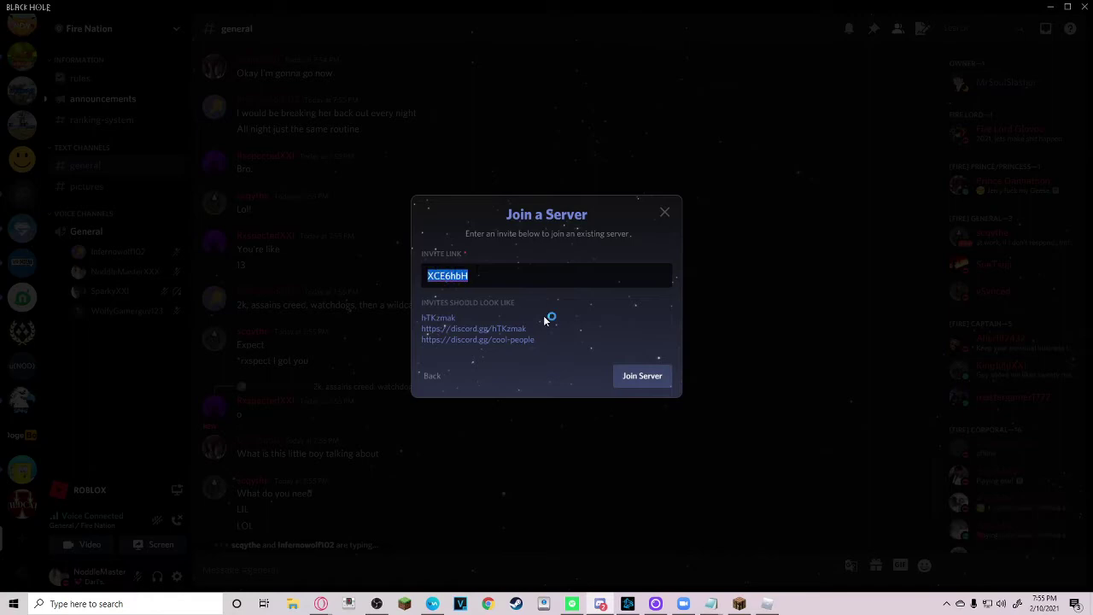
pyautogui.click(664, 213)
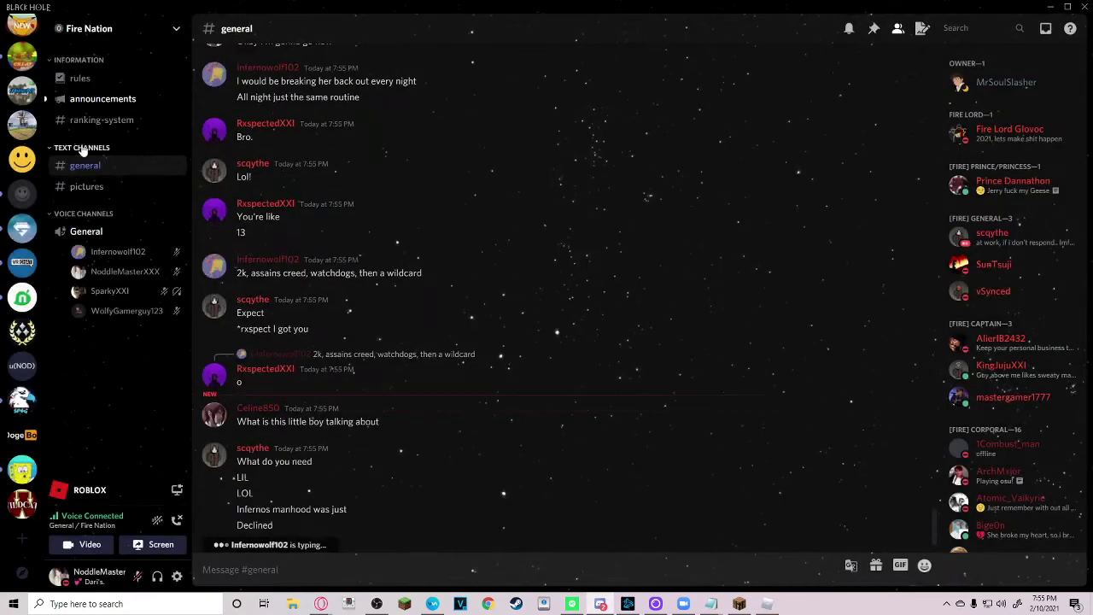
# - Send !verify in Fire Nation's #general, then delete that message
pyautogui.scroll(5, 28, 145)
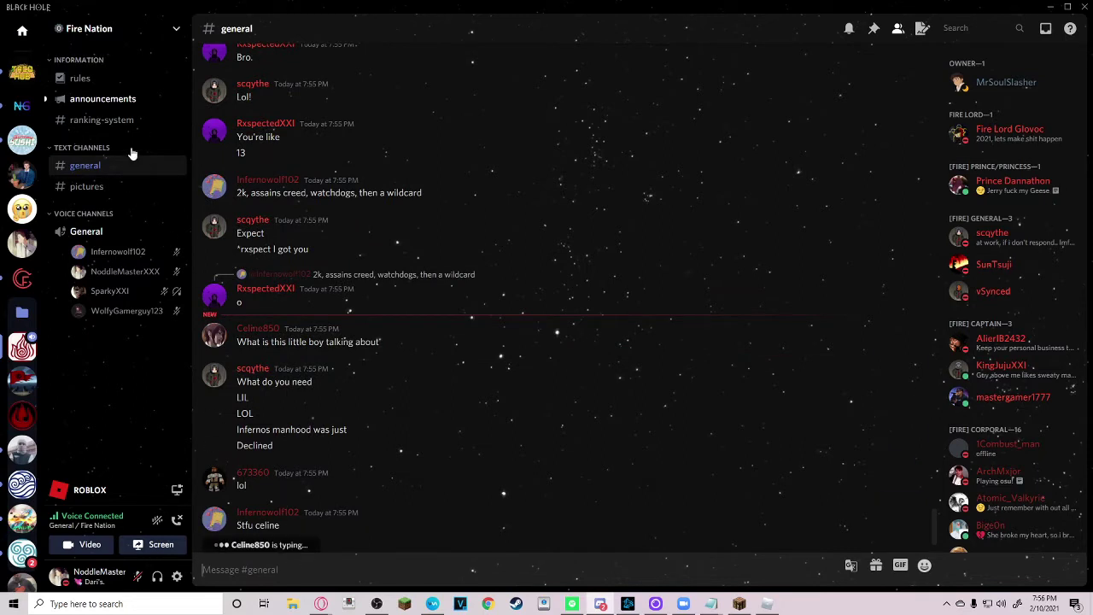
pyautogui.write('l')
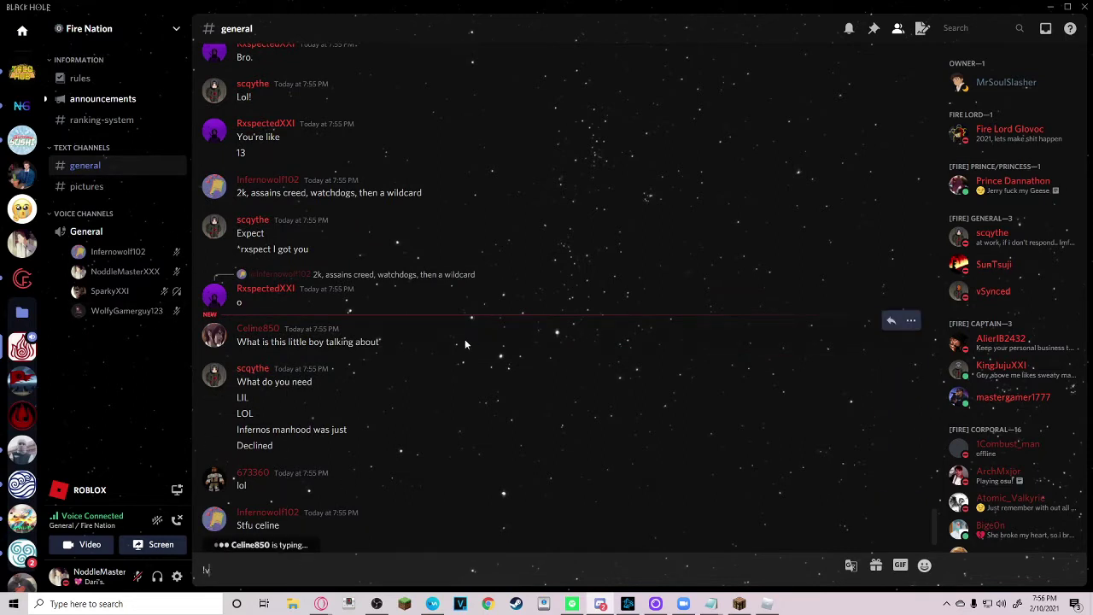
pyautogui.write('erify')
pyautogui.press('Return')
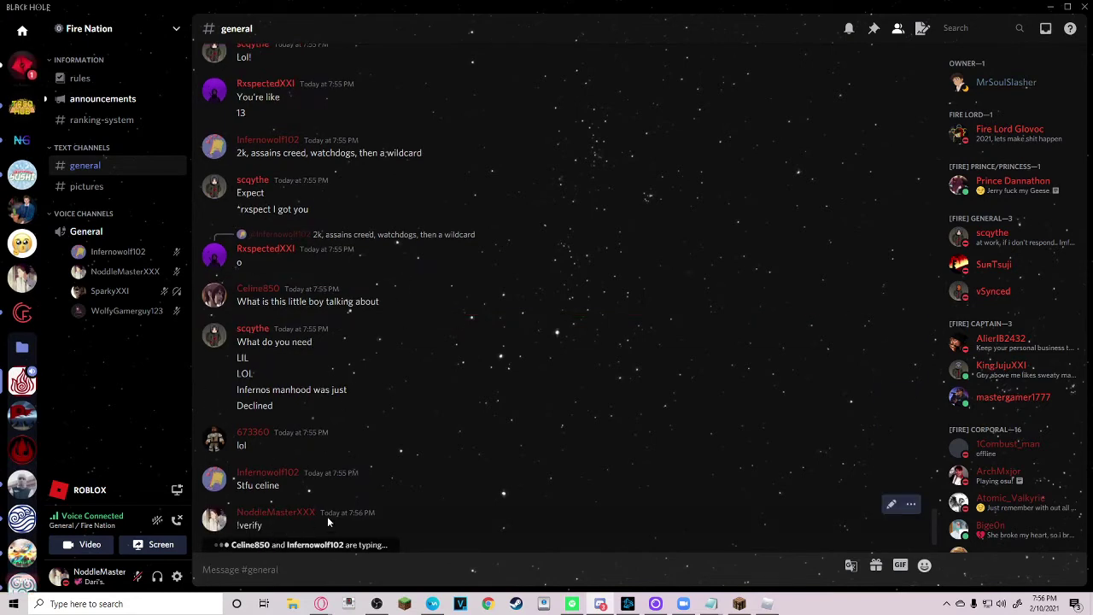
pyautogui.keyDown('shift'); pyautogui.click(908, 505); pyautogui.keyUp('shift')
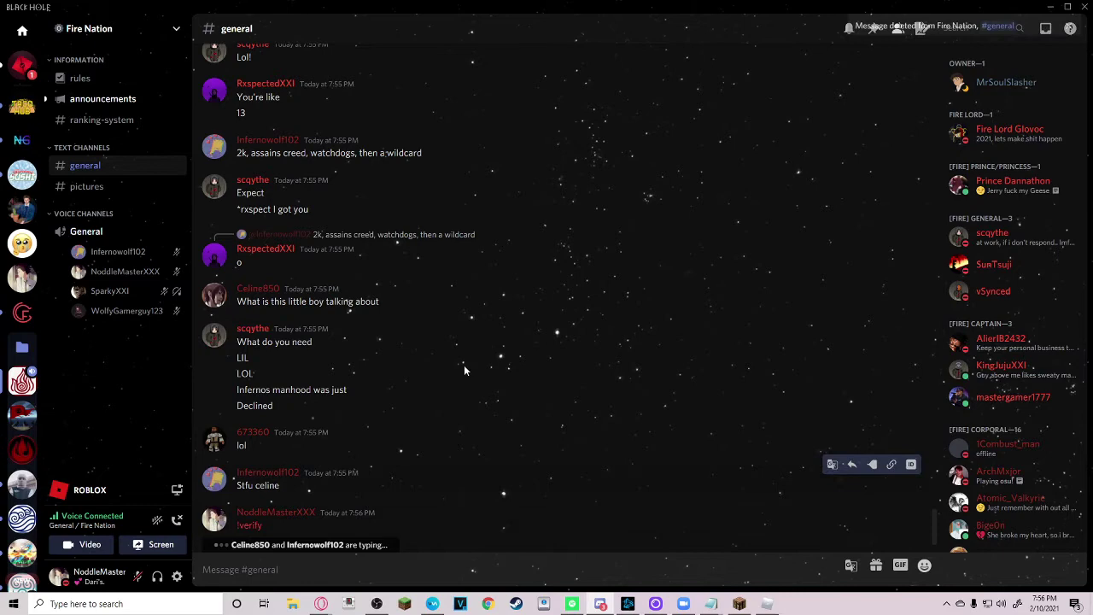
# - Follow the blox.link/verify link from the Bloxlink DM, confirming Yep! to open it externally
pyautogui.click(23, 66)
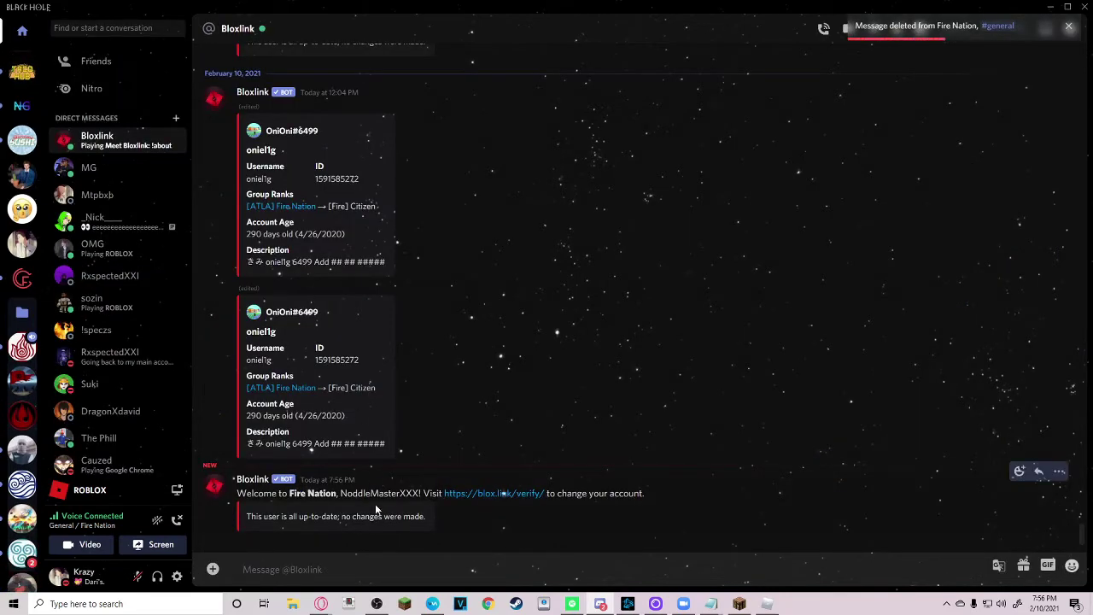
pyautogui.click(500, 494)
pyautogui.click(589, 319)
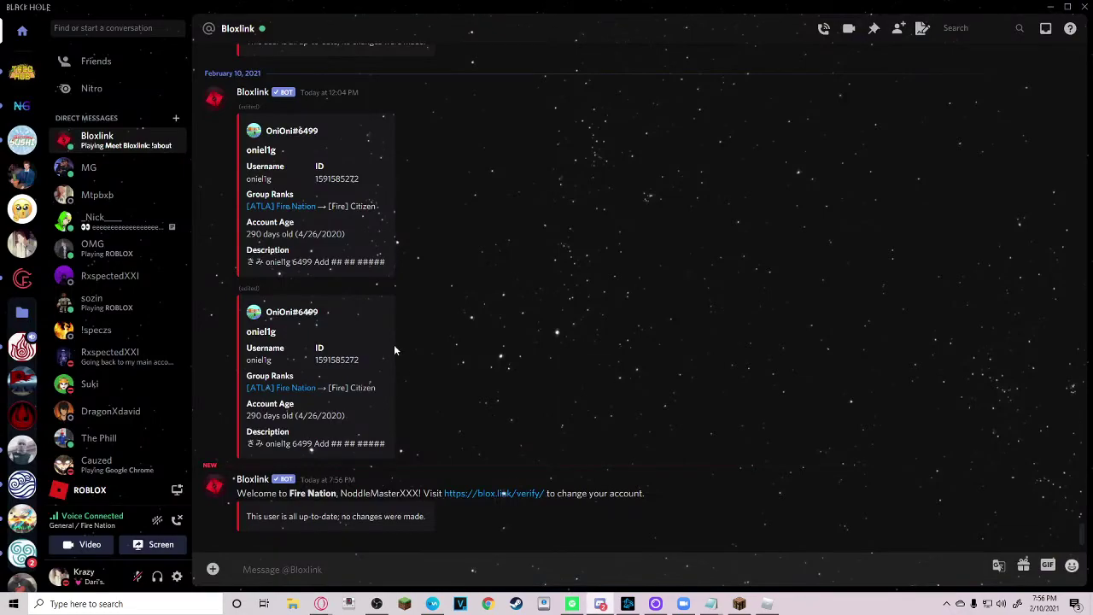
pyautogui.scroll(15, 333, 299)
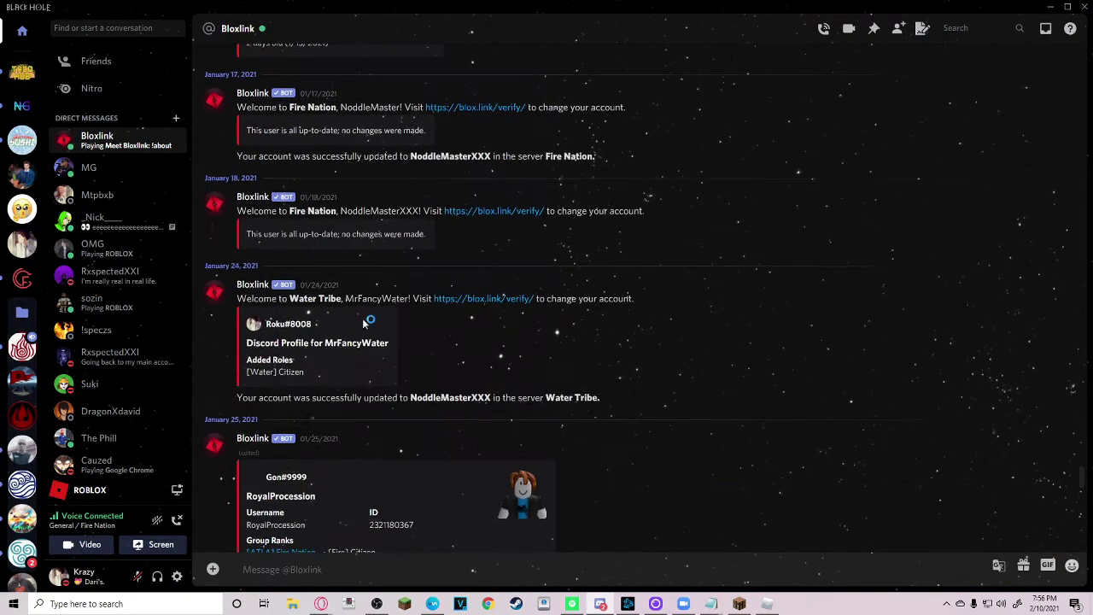
pyautogui.scroll(5, 385, 337)
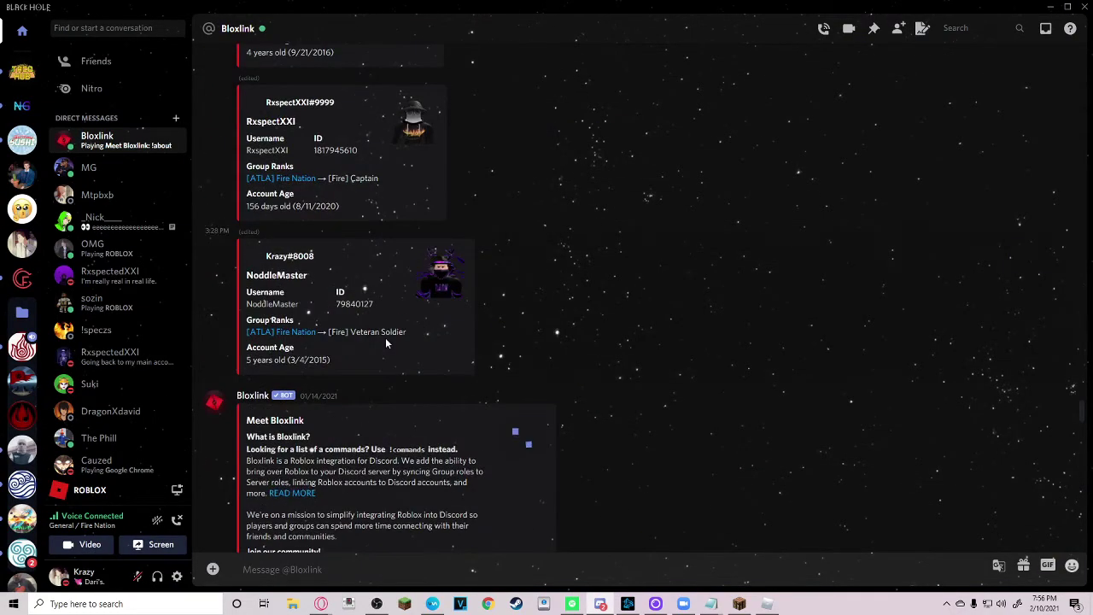
pyautogui.scroll(3, 385, 337)
pyautogui.scroll(10, 385, 339)
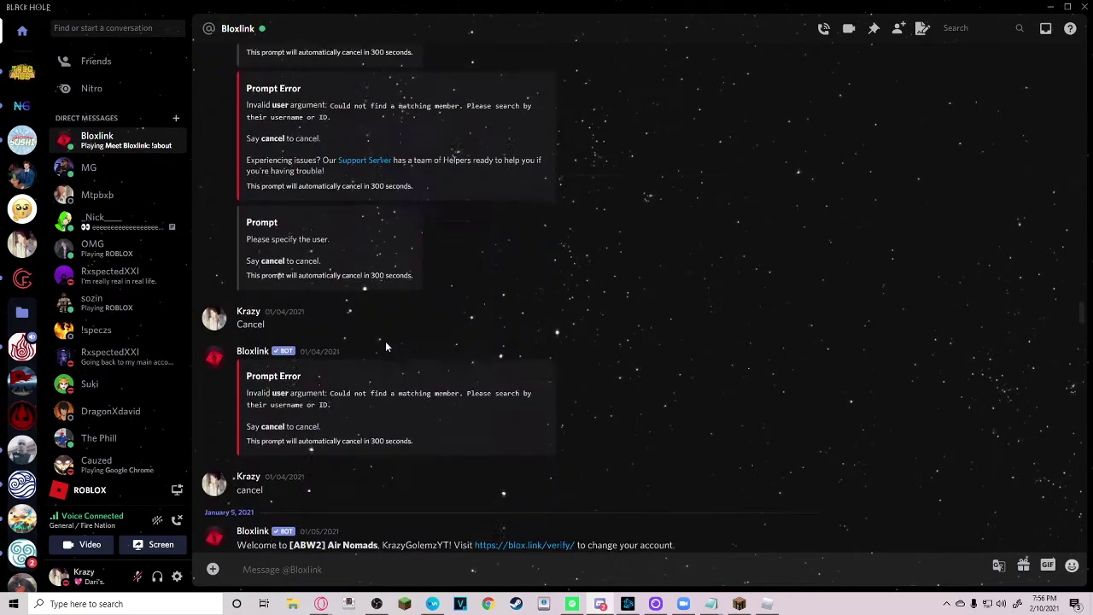
pyautogui.scroll(15, 394, 362)
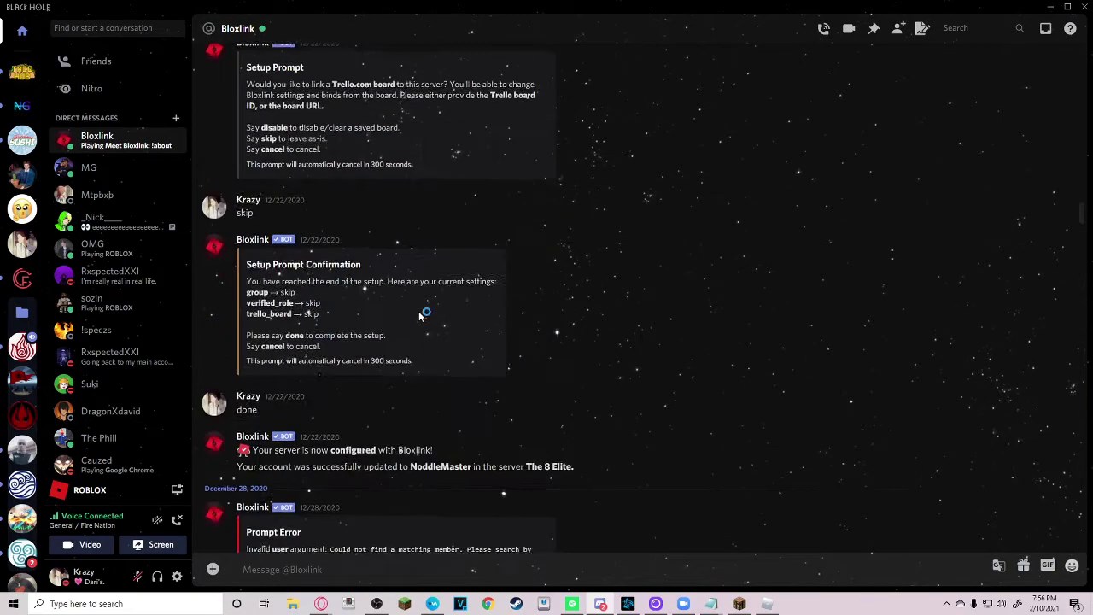
pyautogui.scroll(10, 418, 315)
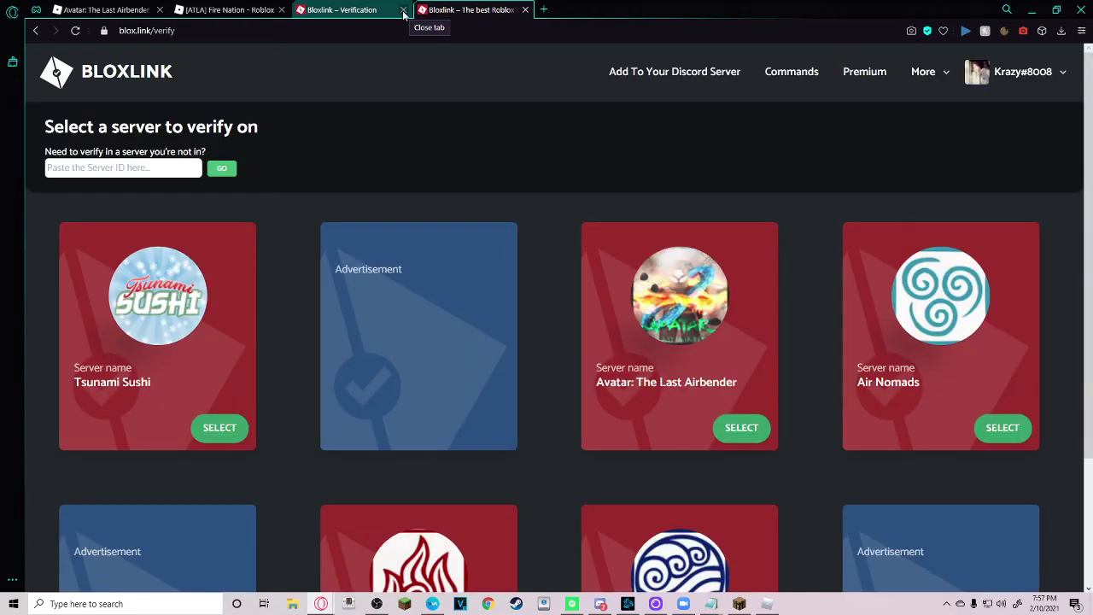
# - Close the duplicate Bloxlink tab and select the Fire Nation server card
pyautogui.click(403, 10)
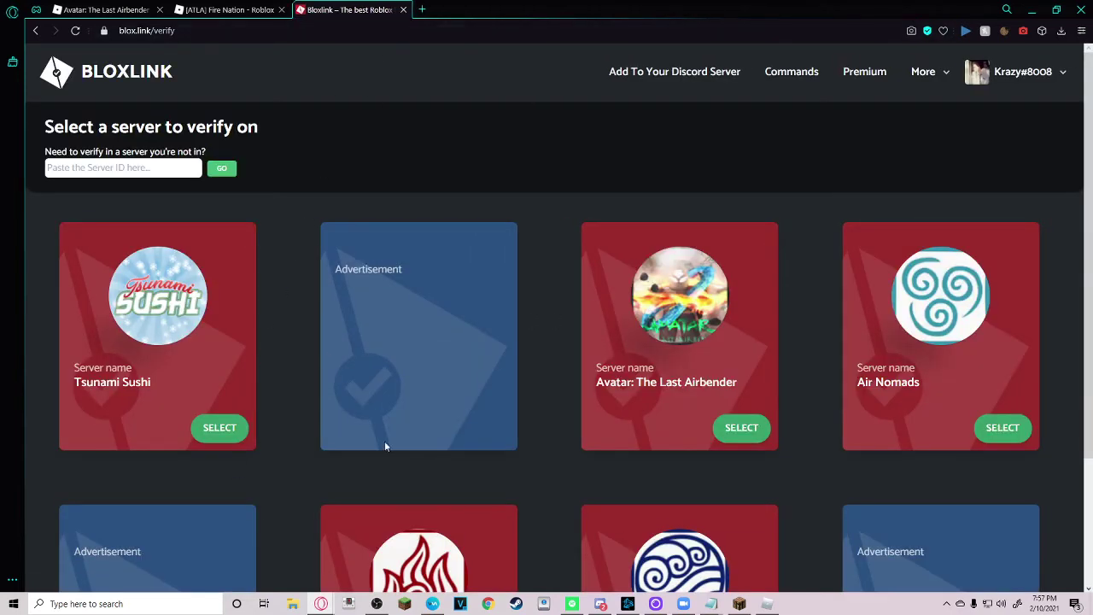
pyautogui.scroll(-2, 400, 454)
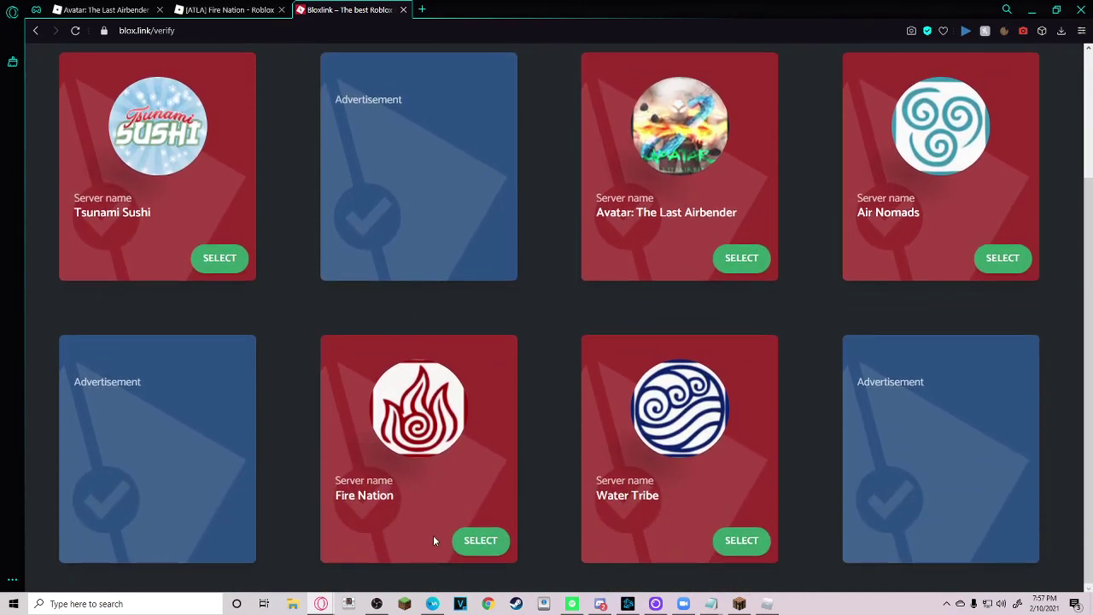
pyautogui.click(504, 540)
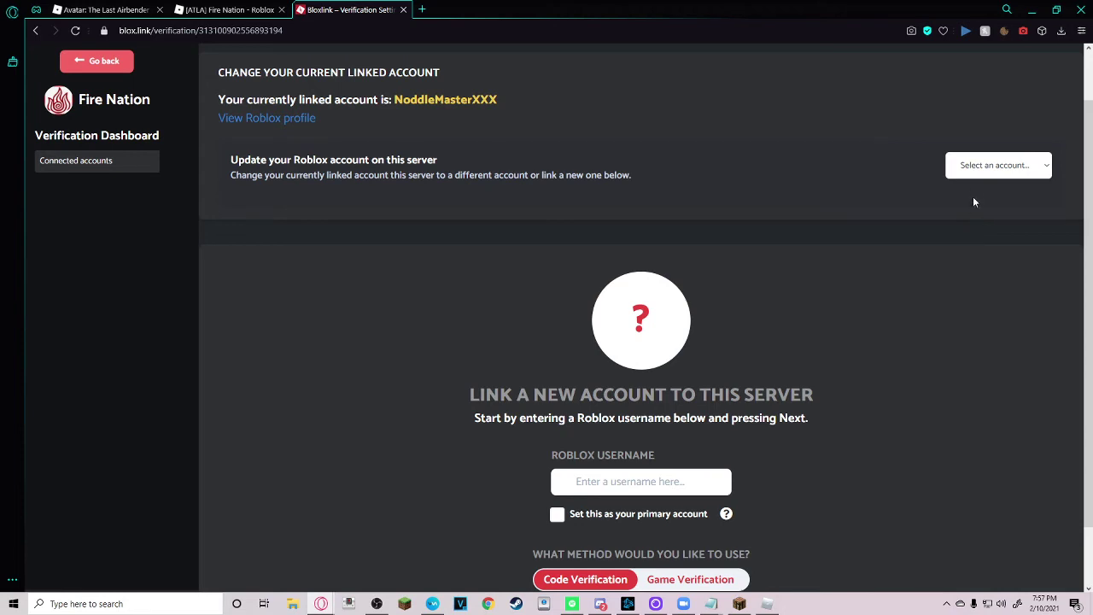
# - Enter the Roblox username to link and choose Game Verification as the method
pyautogui.click(979, 162)
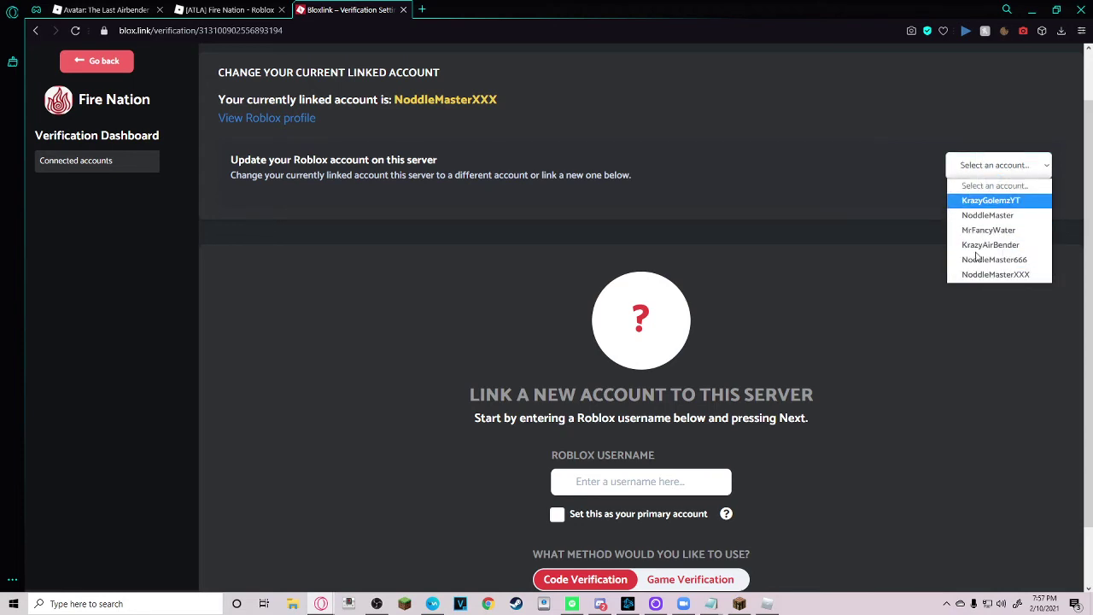
pyautogui.click(971, 168)
pyautogui.scroll(-1, 600, 193)
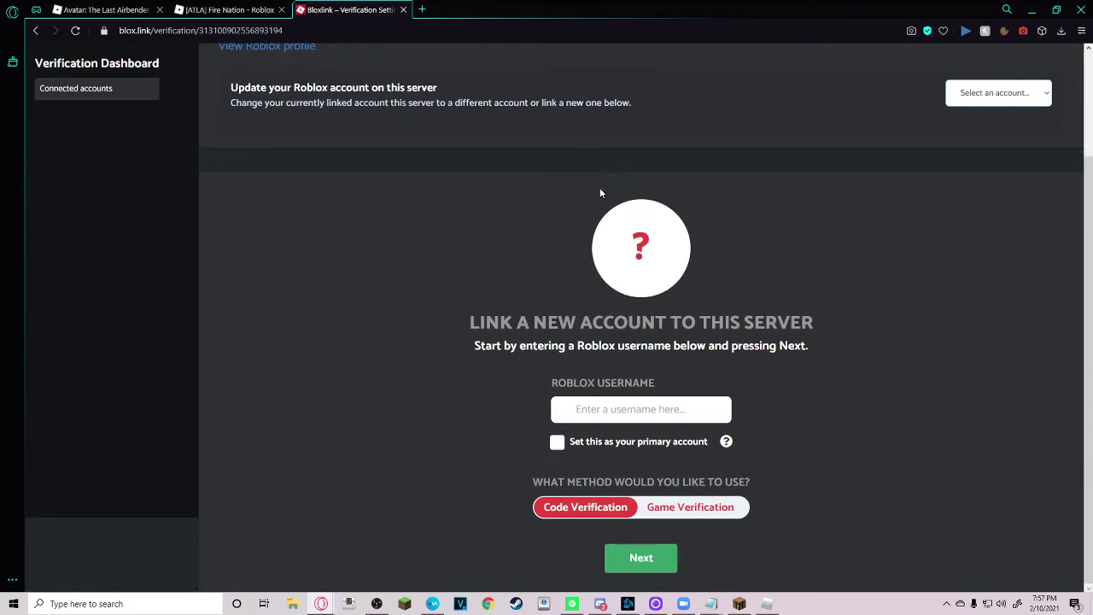
pyautogui.click(617, 406)
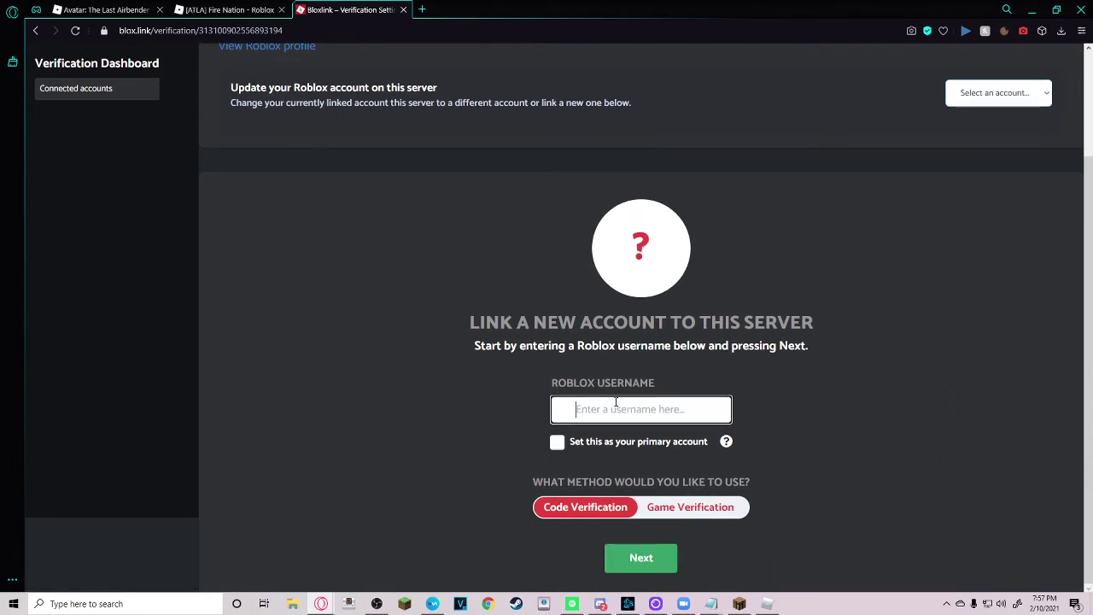
pyautogui.write('Noddle')
pyautogui.write('Mase')
pyautogui.click(683, 508)
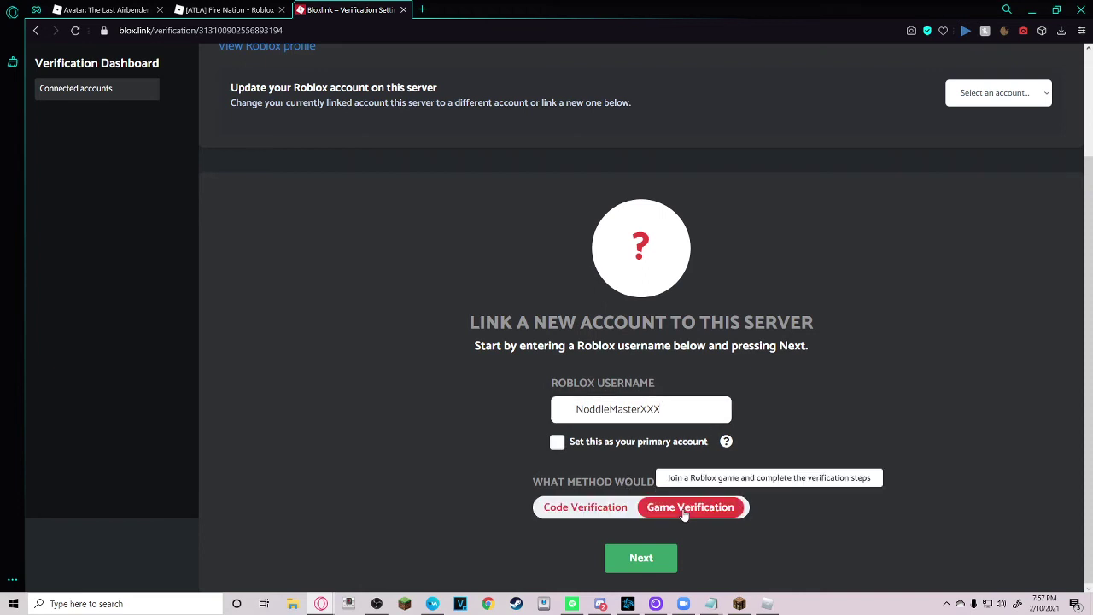
# - Continue to the Bloxlink Verification Game page, then return to the Avatar: The Last Airbender tab
pyautogui.click(637, 555)
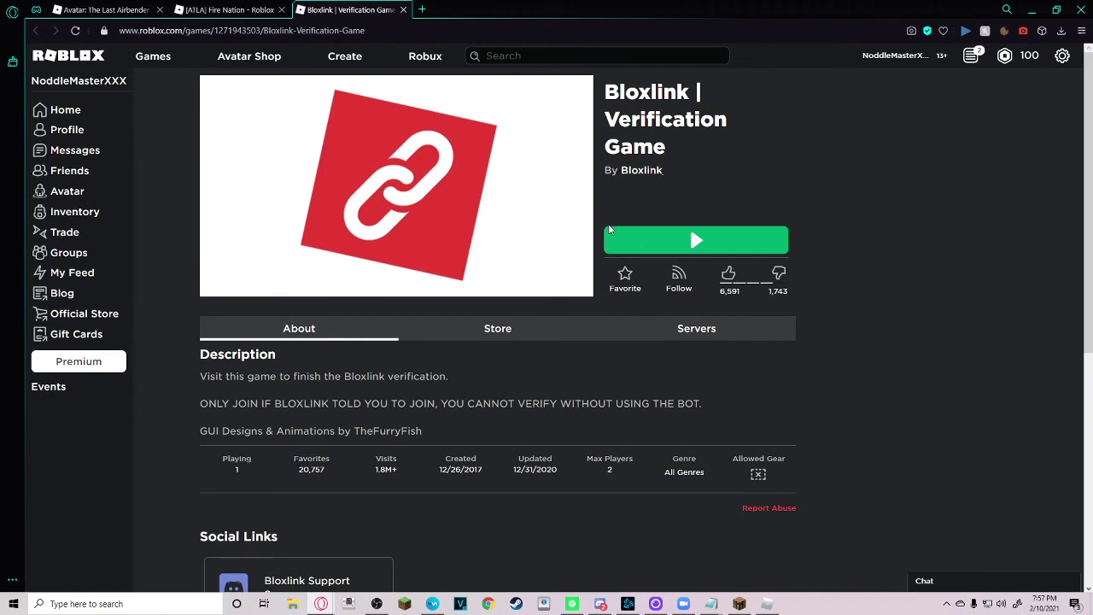
pyautogui.click(229, 9)
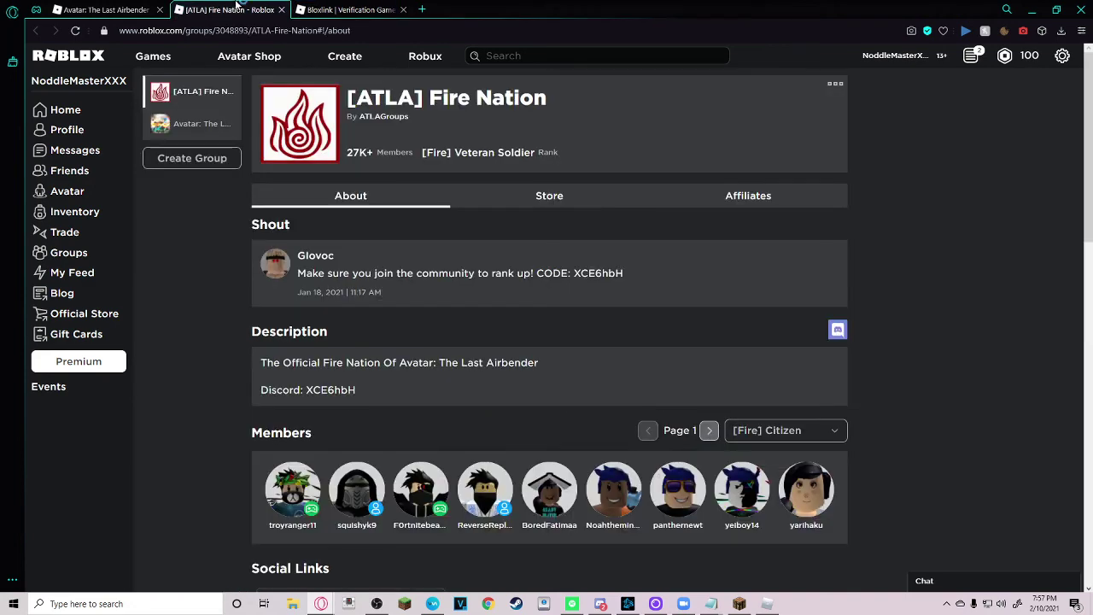
pyautogui.click(96, 12)
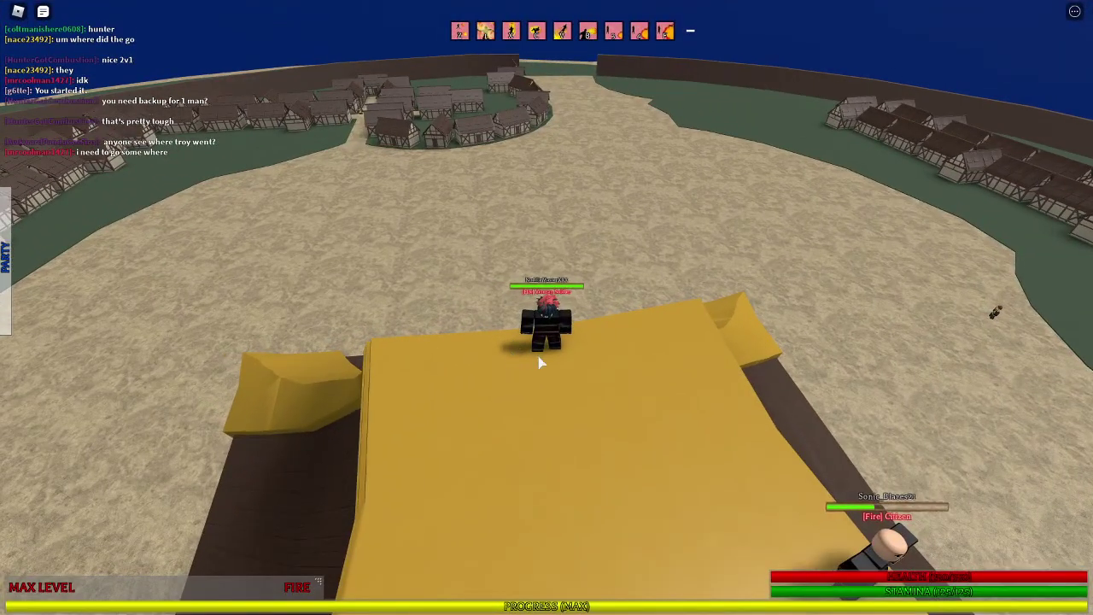
# - Zoom the camera in and out around the character on the golden rooftop
pyautogui.scroll(3, 540, 363)
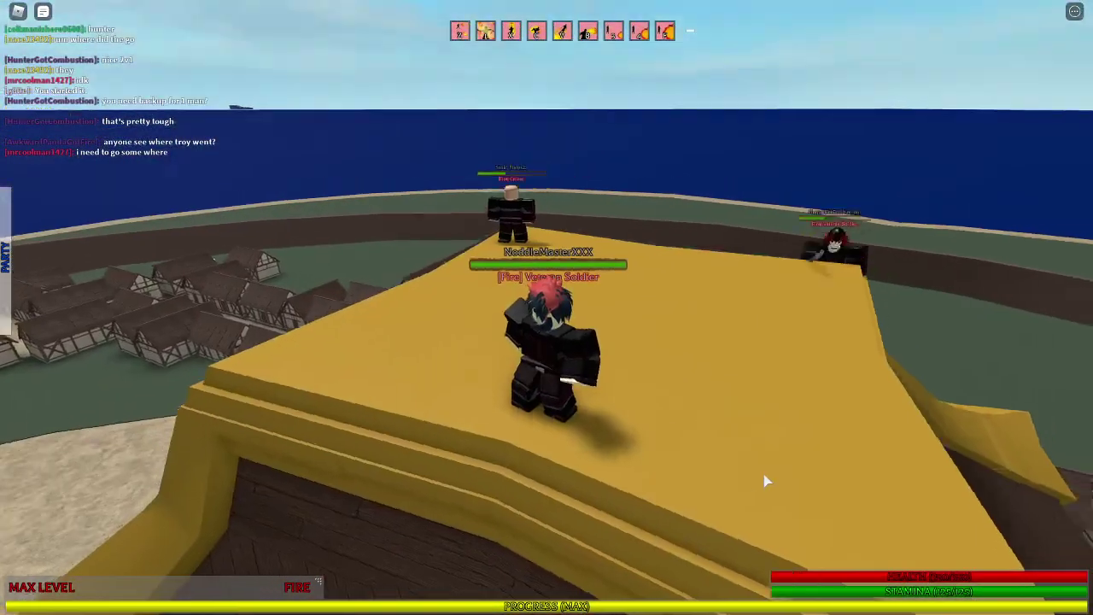
pyautogui.scroll(-3, 763, 479)
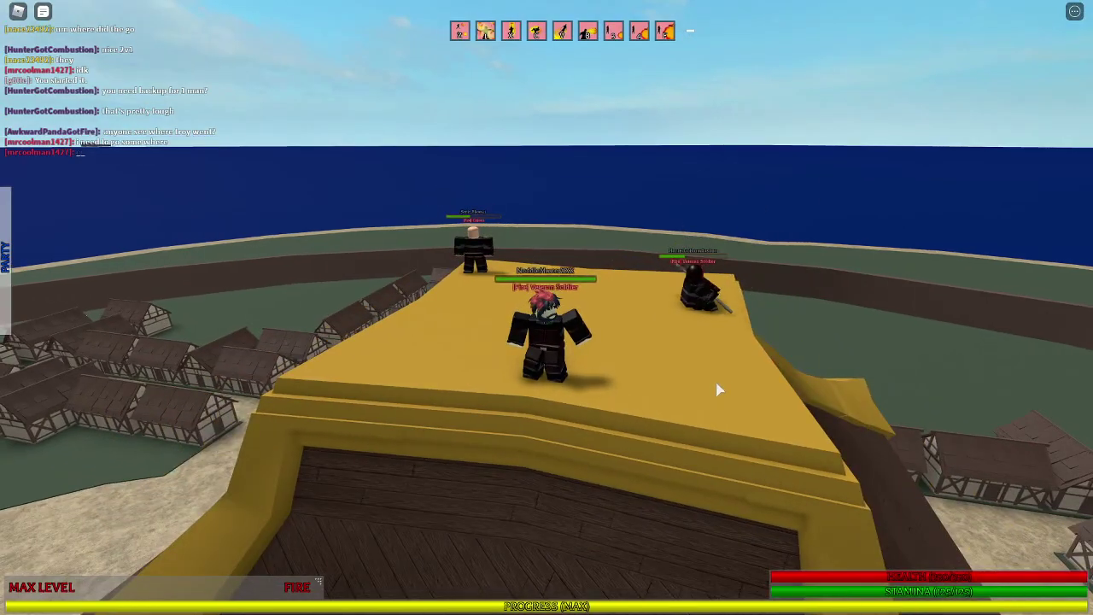